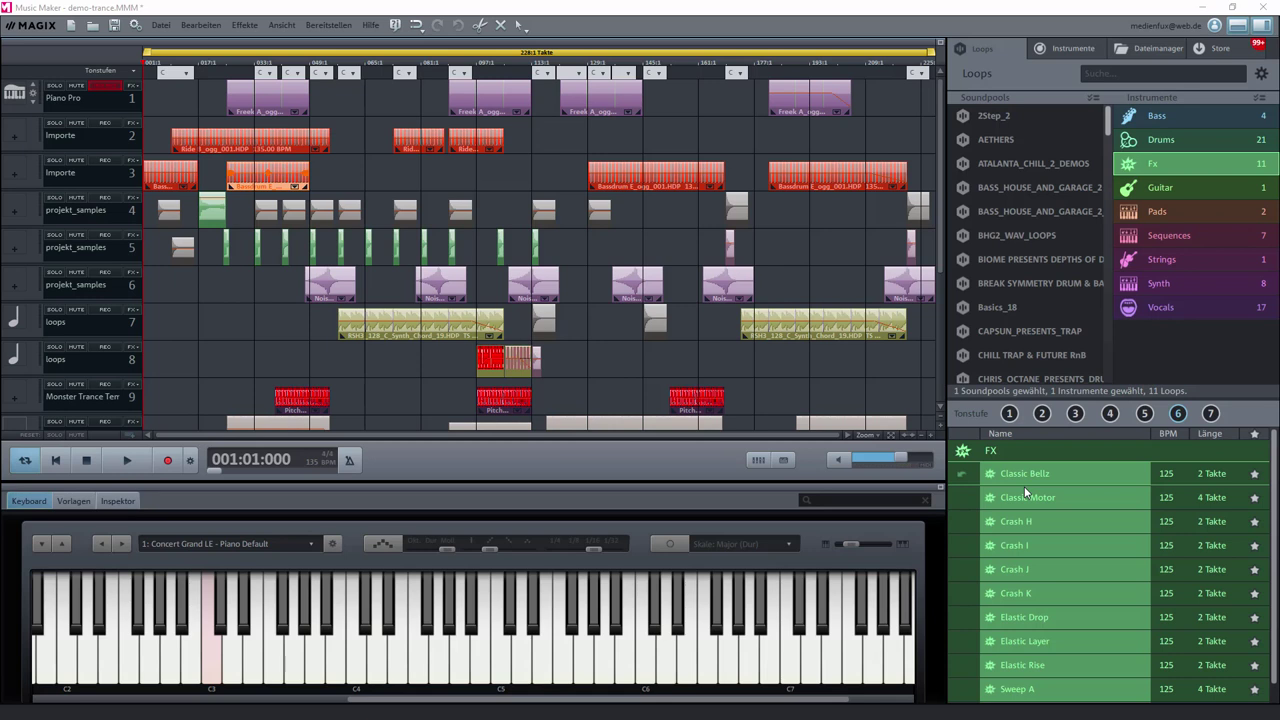
Search the available loops for "vocal"
scroll(1029, 366, down, 2)
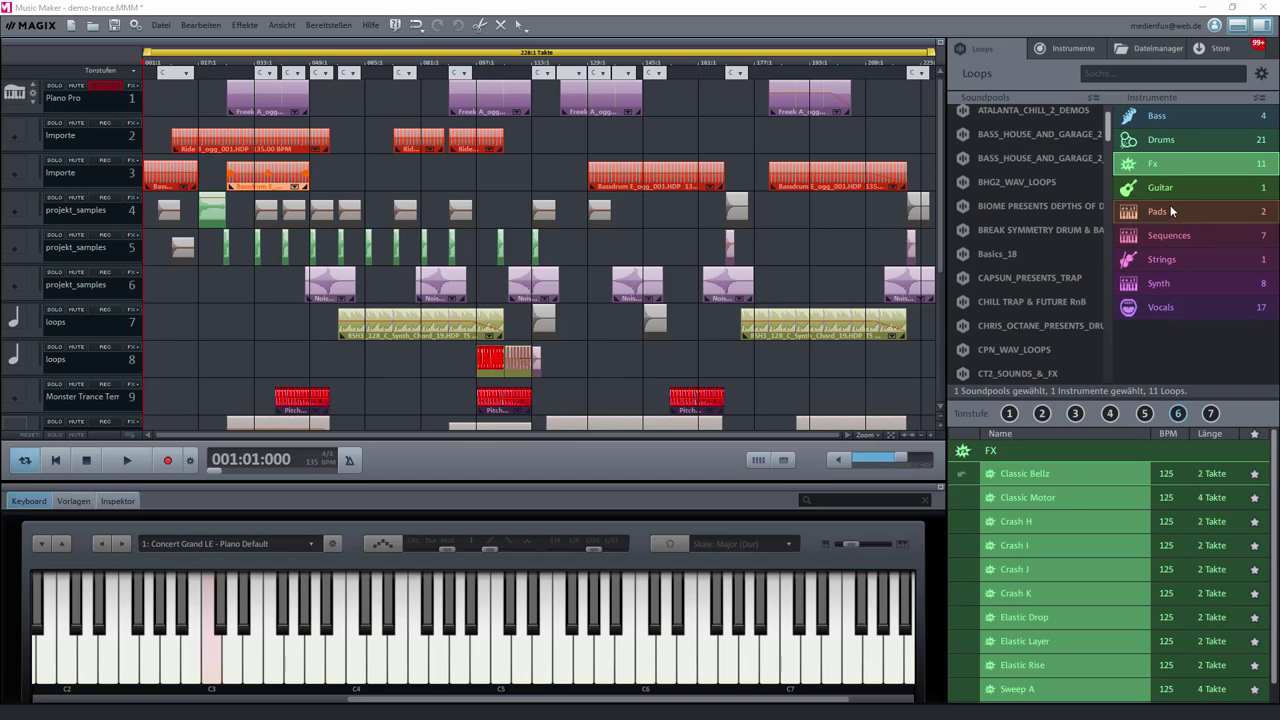
click(1097, 74)
text(vocal)
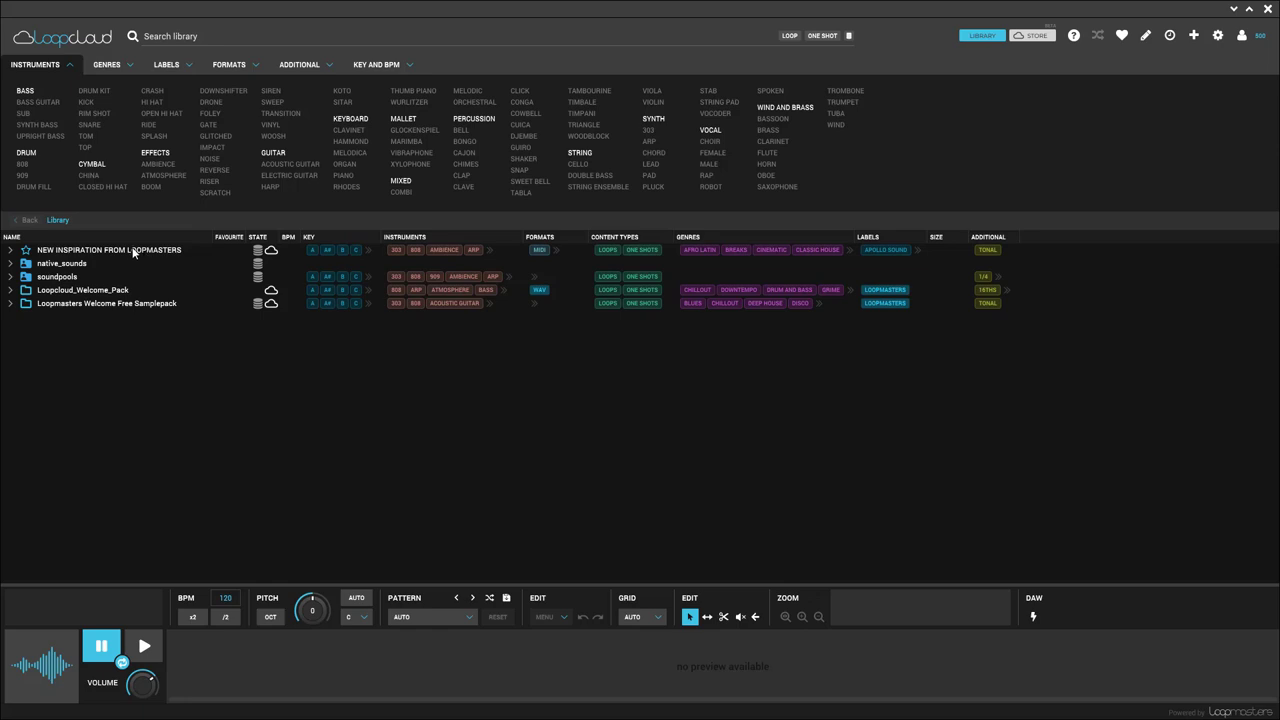
In Loopcloud, expand NEW INSPIRATION FROM LOOPMASTERS and its Domestic Percussion pack, and preview DP_75_Spoons_Cutting_Board_10.wav
click(11, 251)
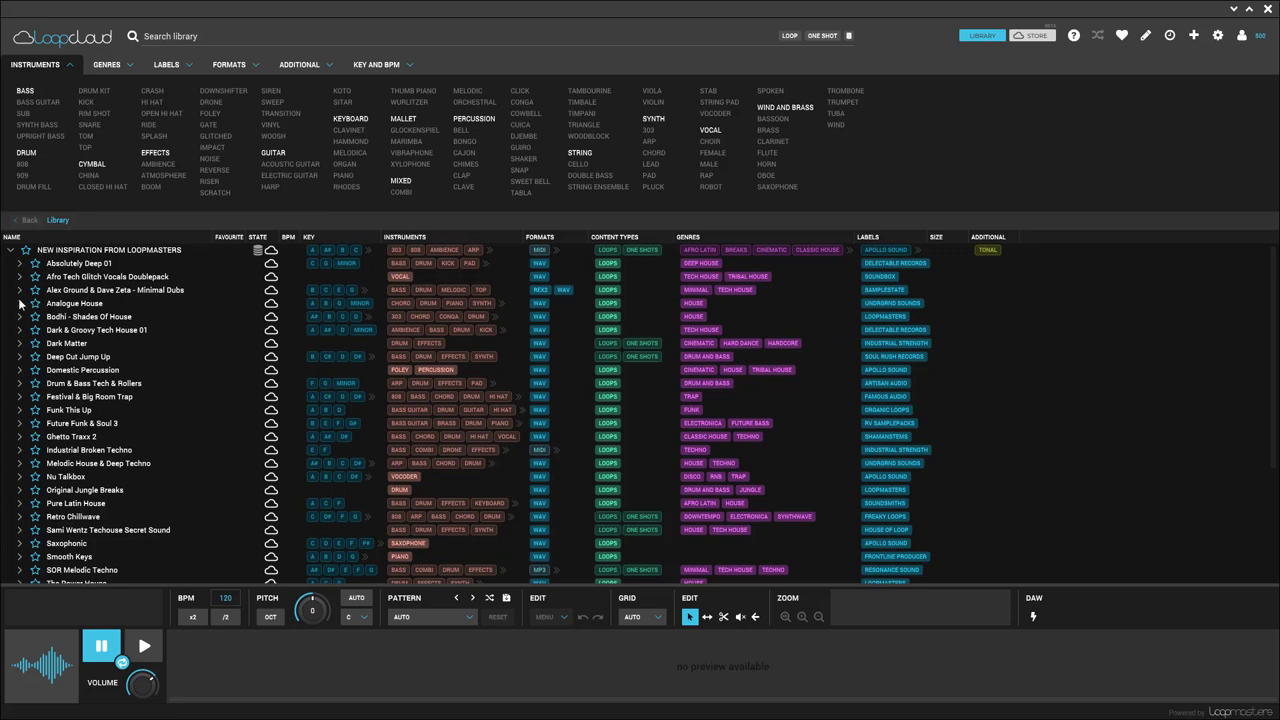
click(22, 371)
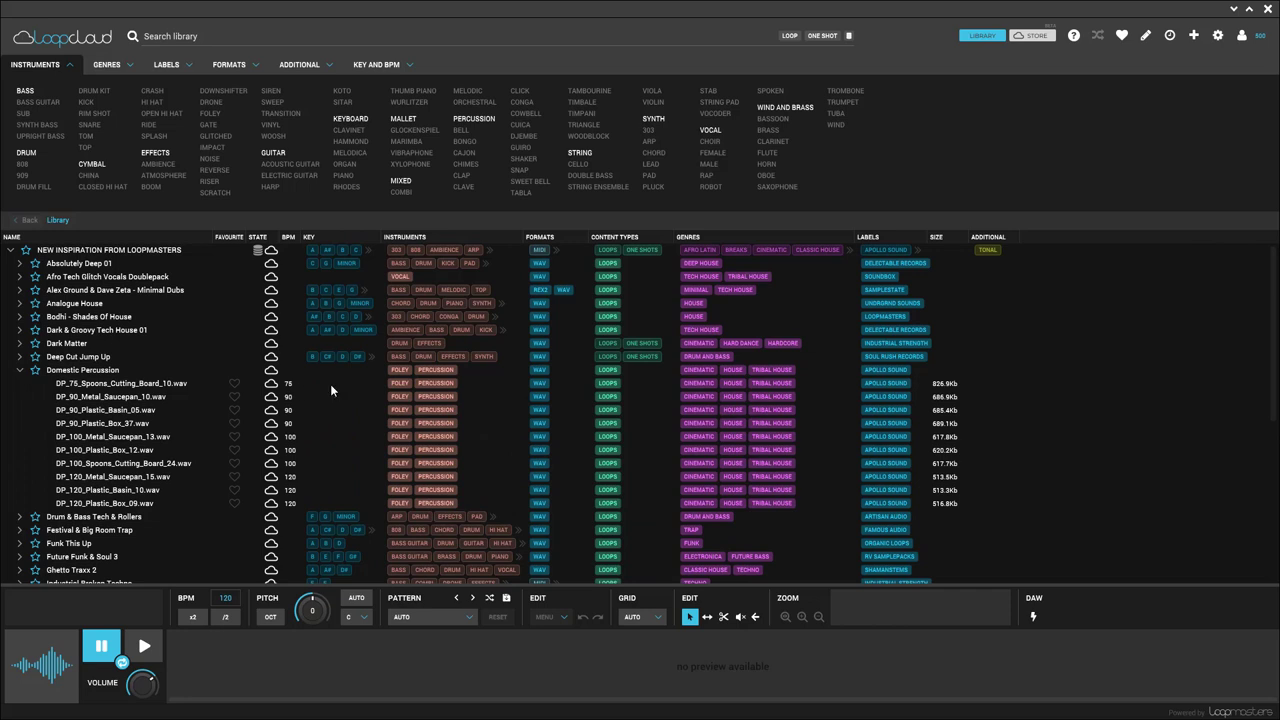
click(115, 387)
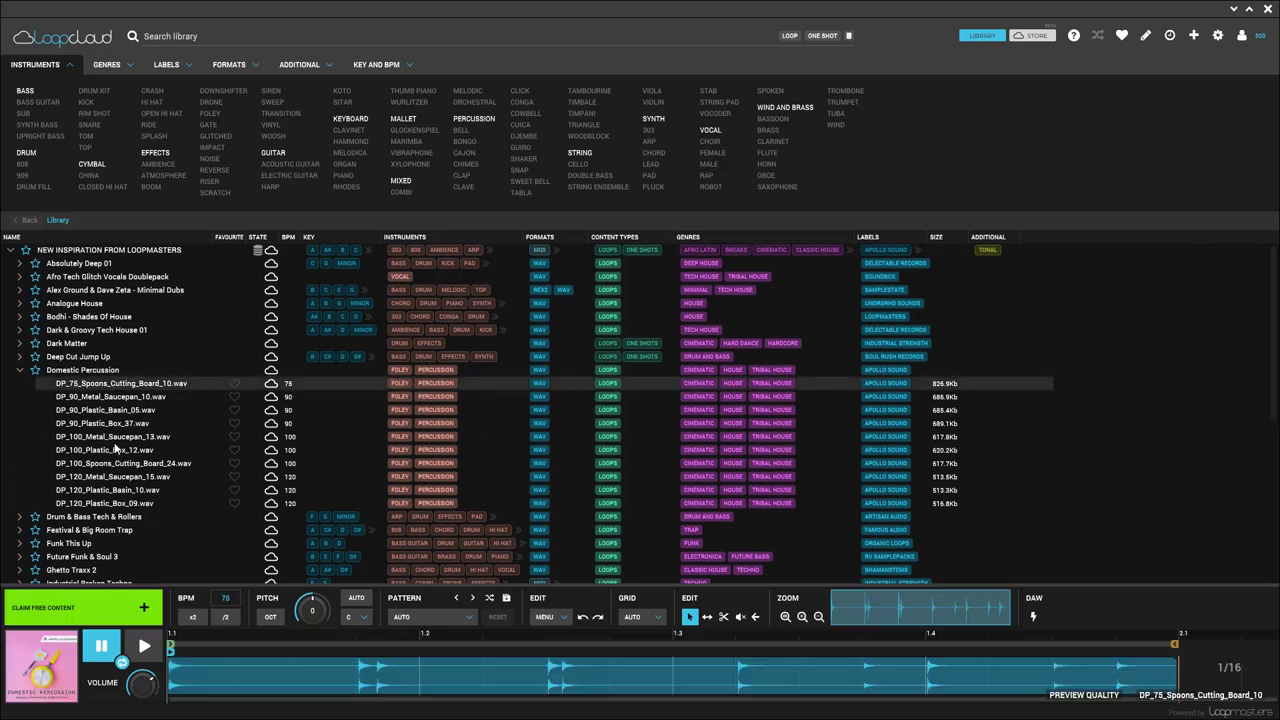
click(145, 648)
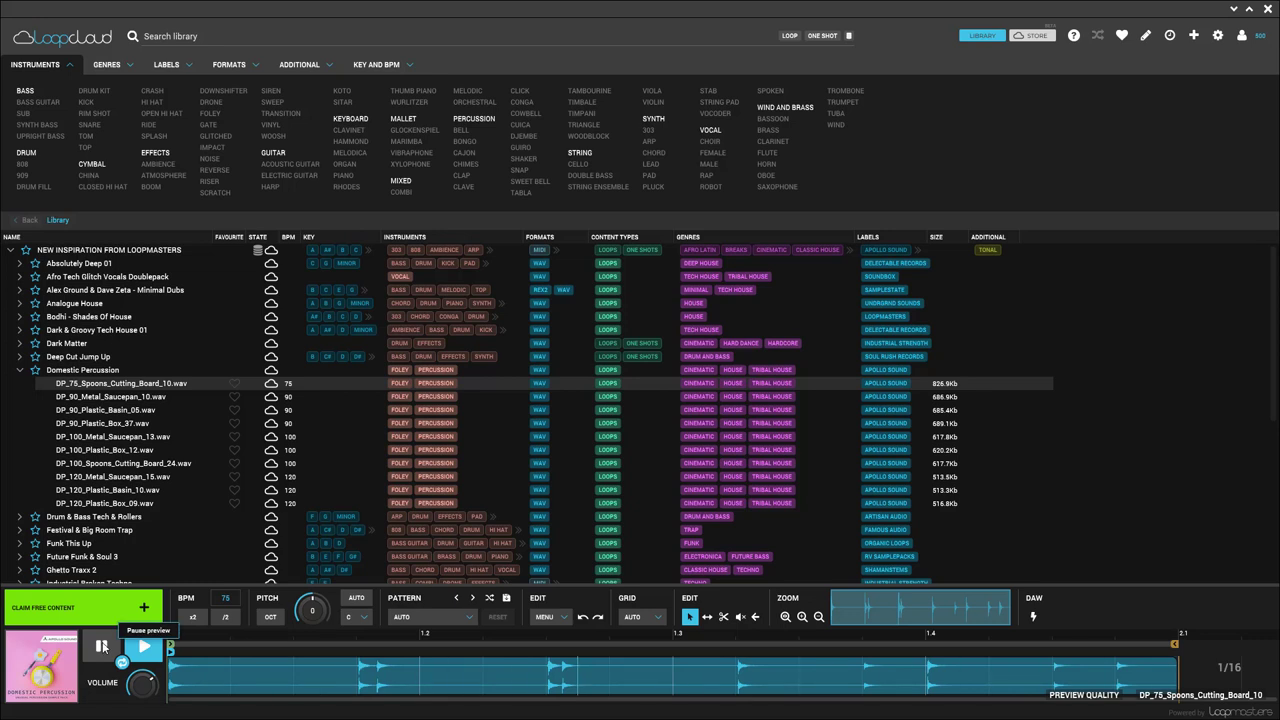
click(103, 647)
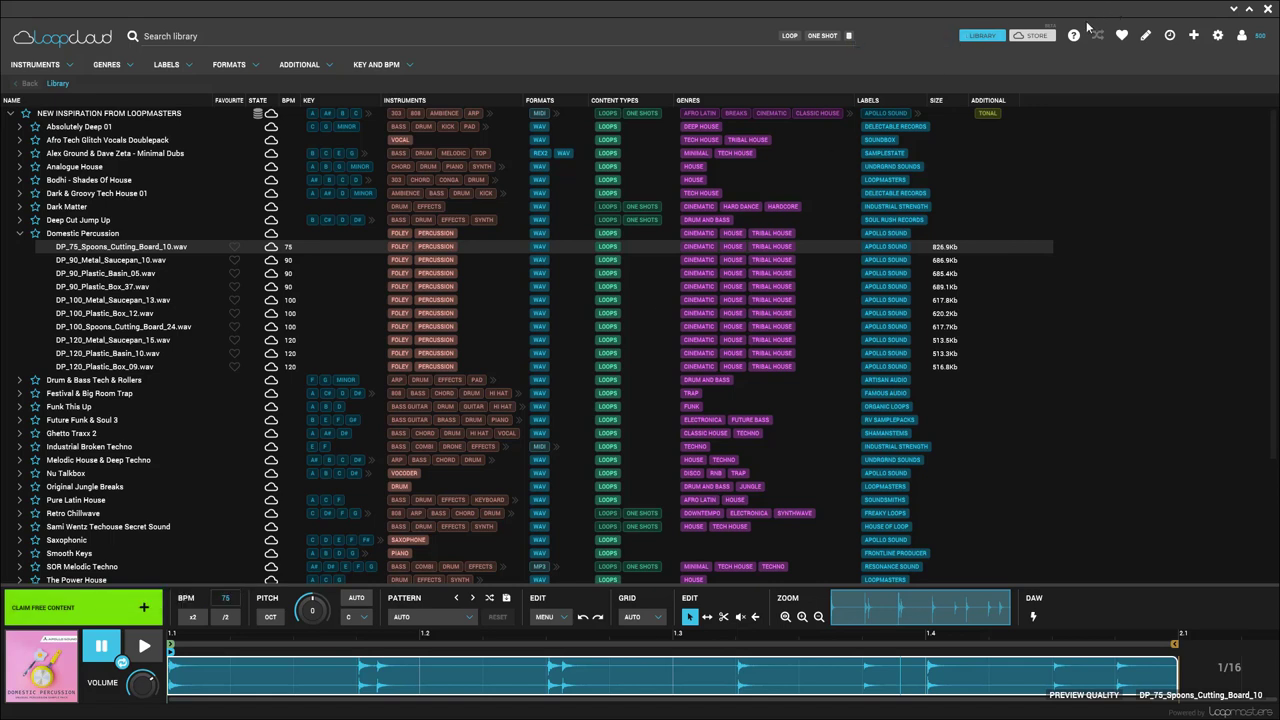
Take the Loopcloud window out of full screen and place it over the lower part of the Music Maker window
click(1234, 10)
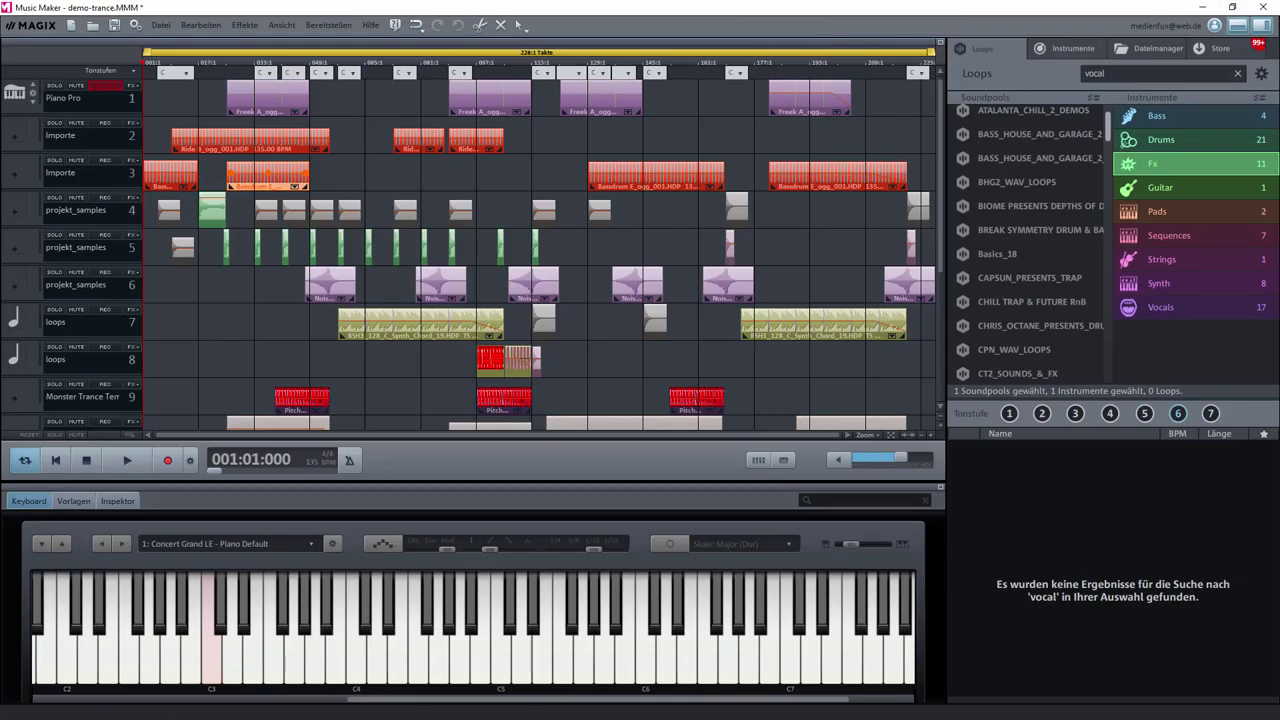
key(alt+Tab)
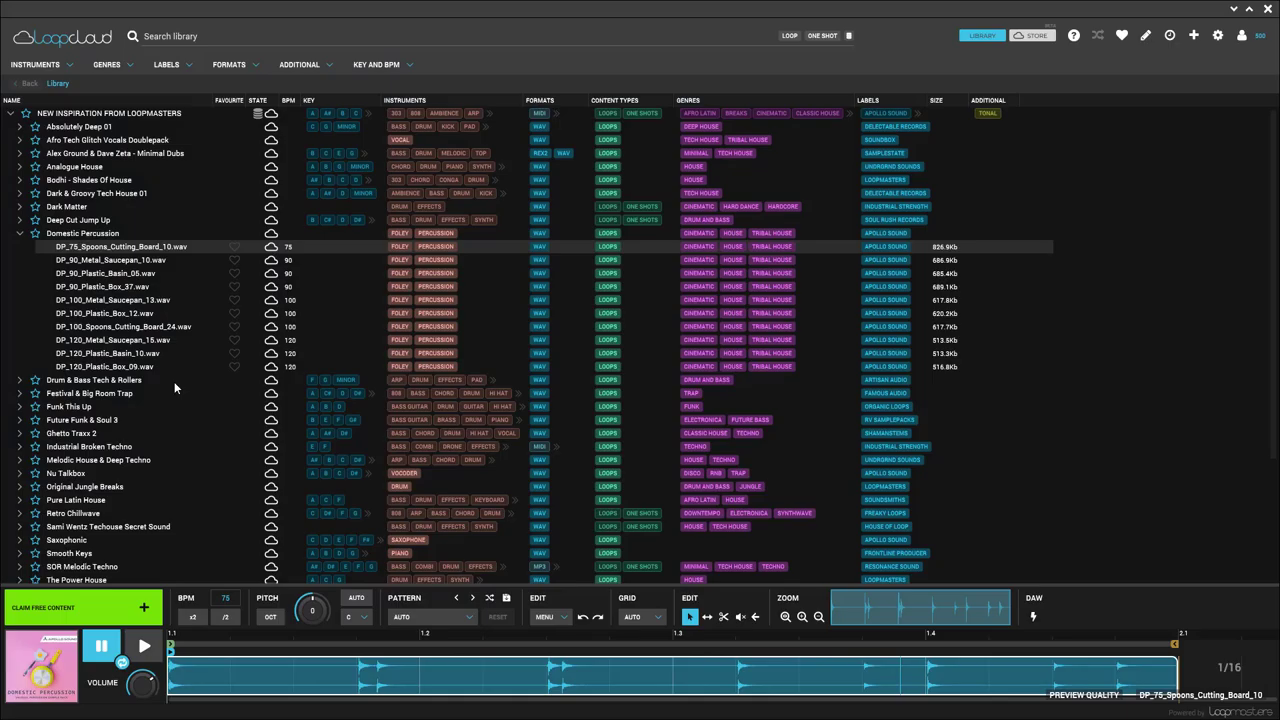
double_click(755, 8)
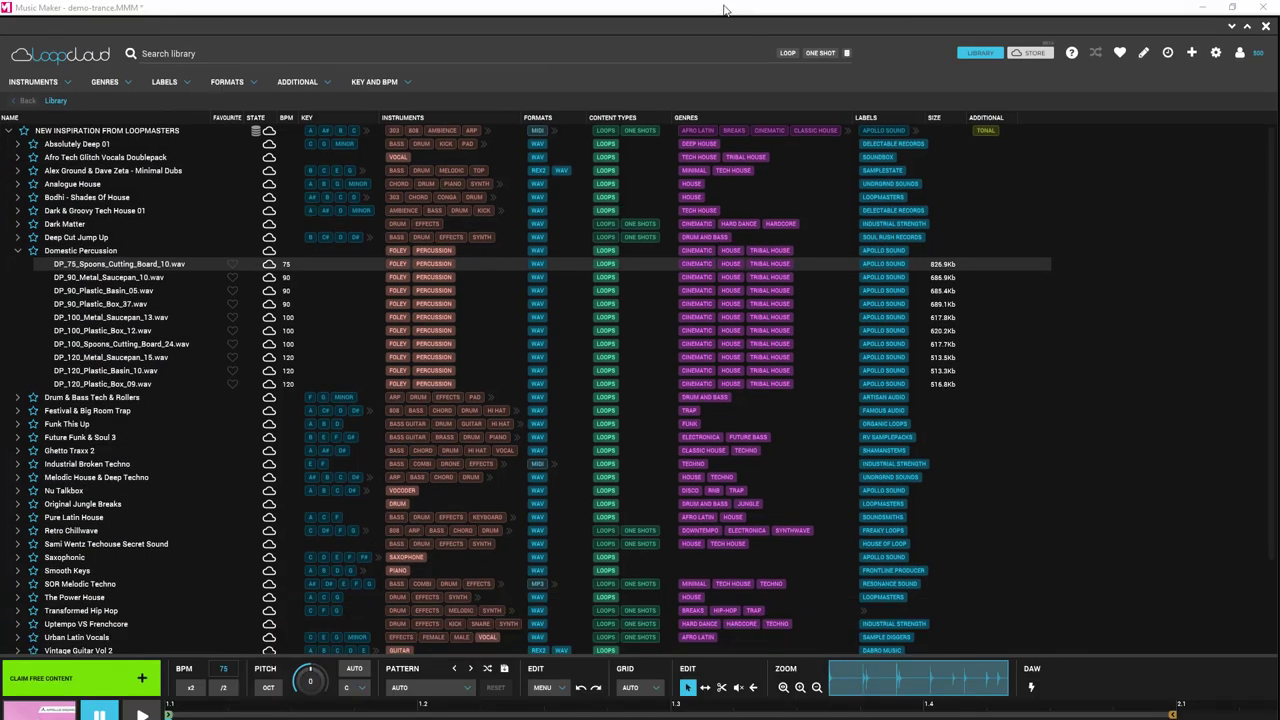
drag(533, 25, 790, 310)
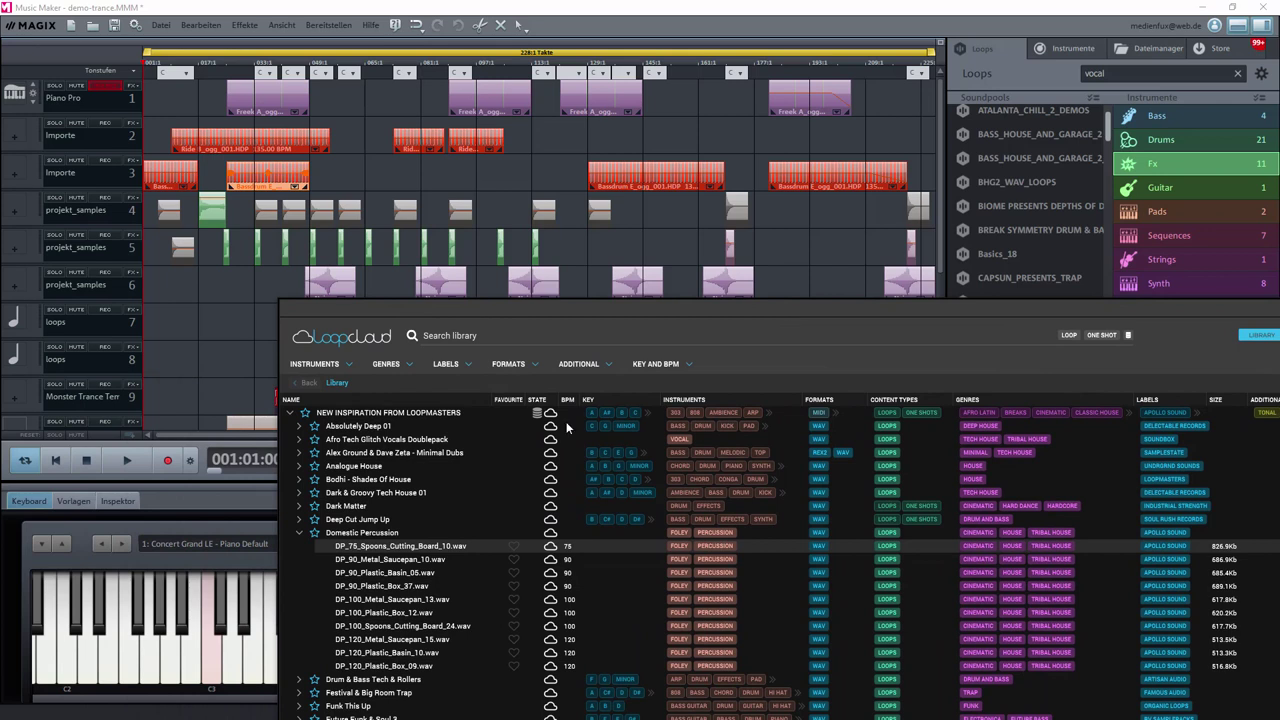
Collapse Domestic Percussion, expand the Nu Talkbox pack, preview NTB_80_F_Talkbox_Loop_1.wav and turn off preview looping
click(299, 533)
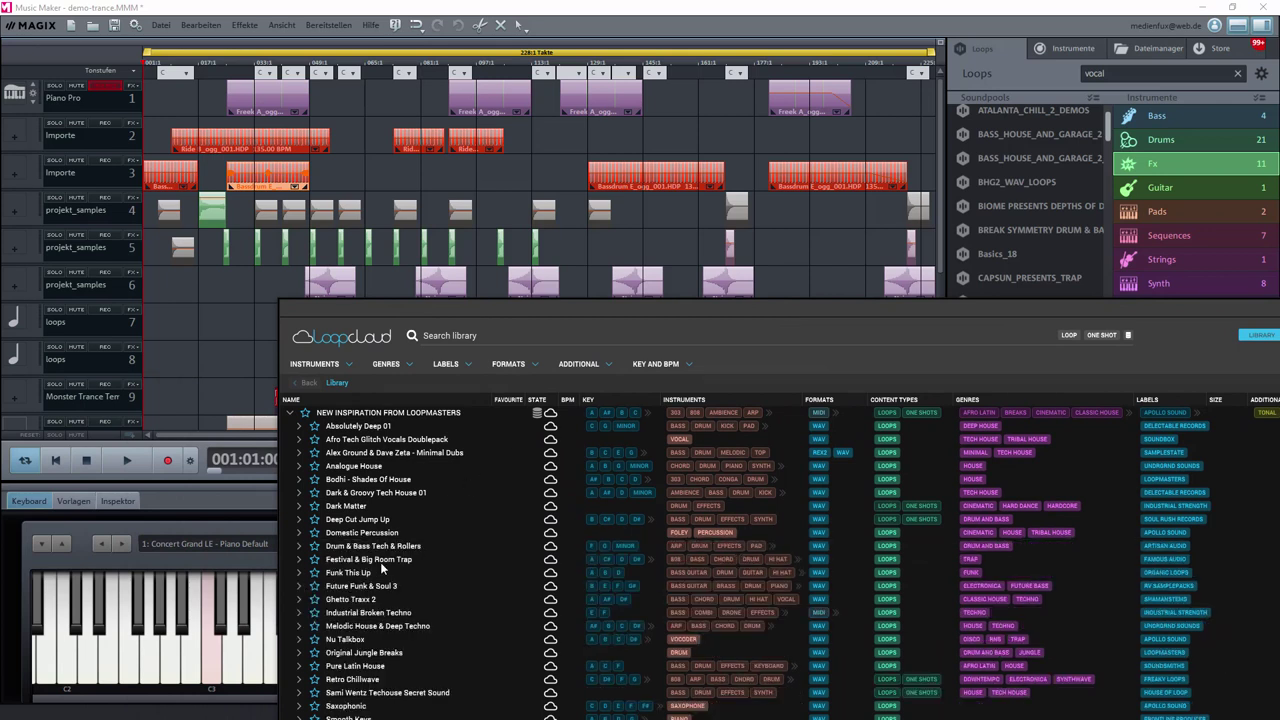
click(300, 641)
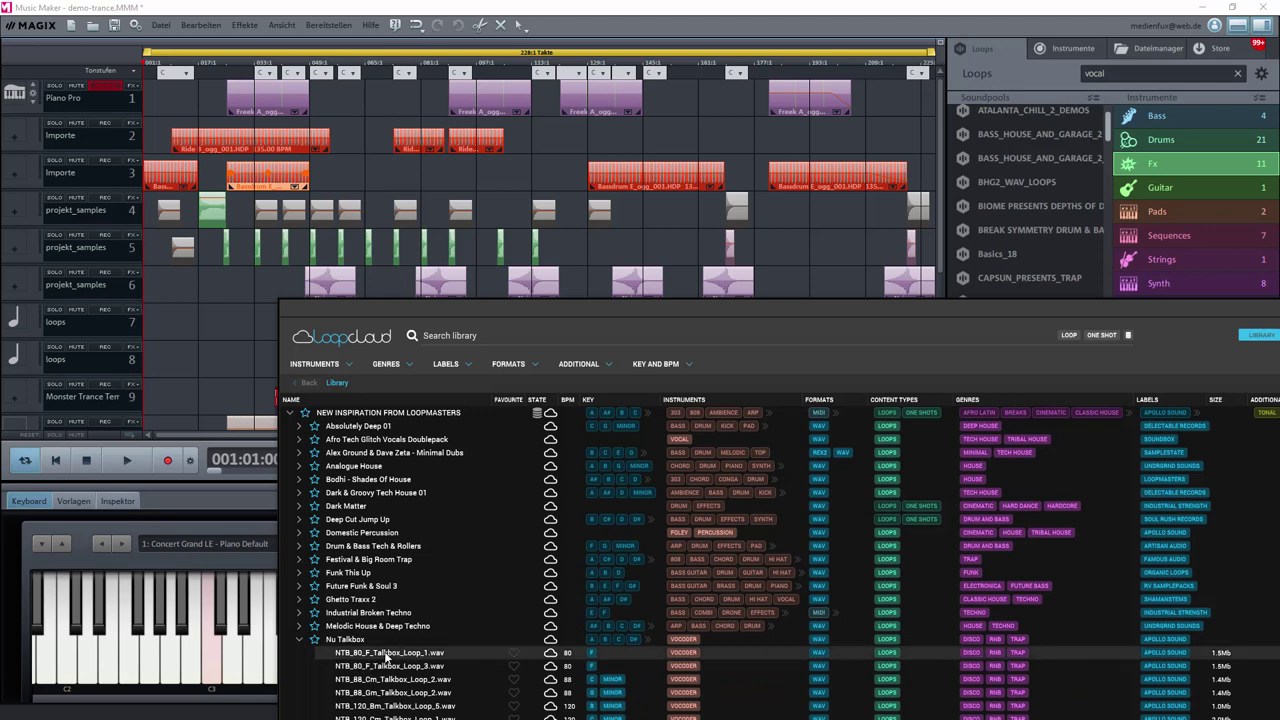
drag(514, 318, 465, 36)
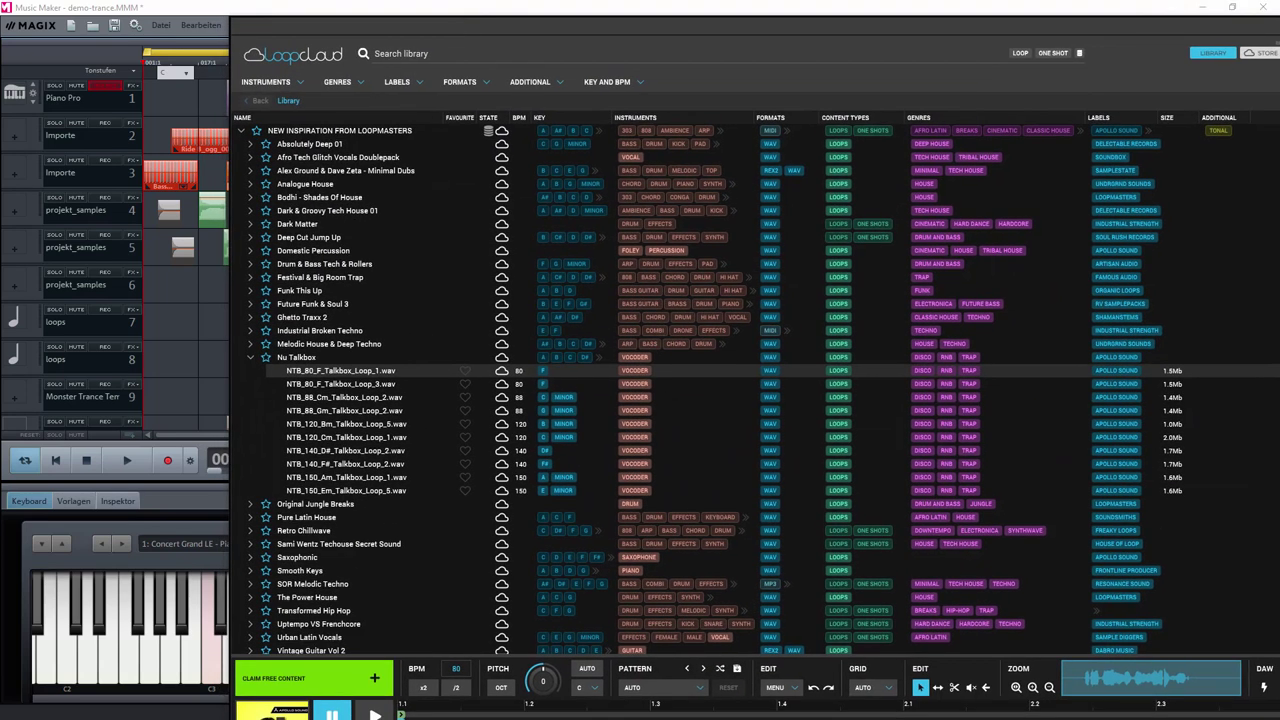
click(374, 714)
drag(552, 30, 508, 7)
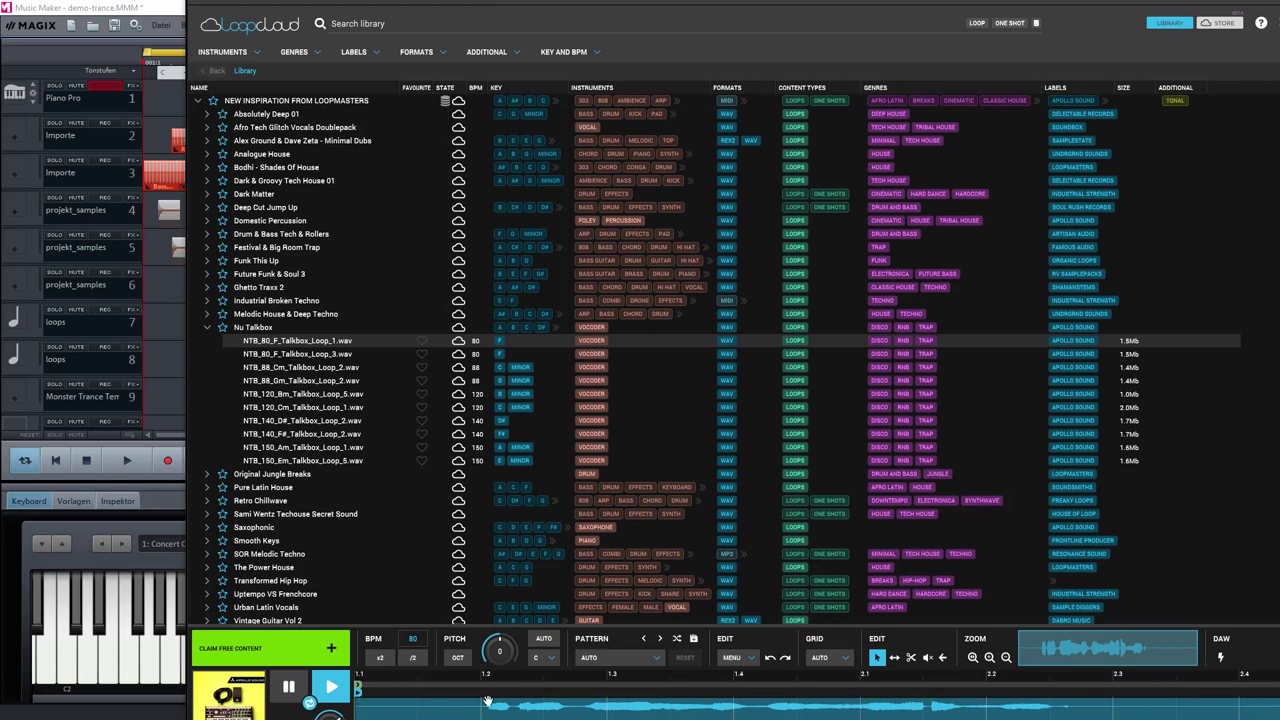
click(311, 704)
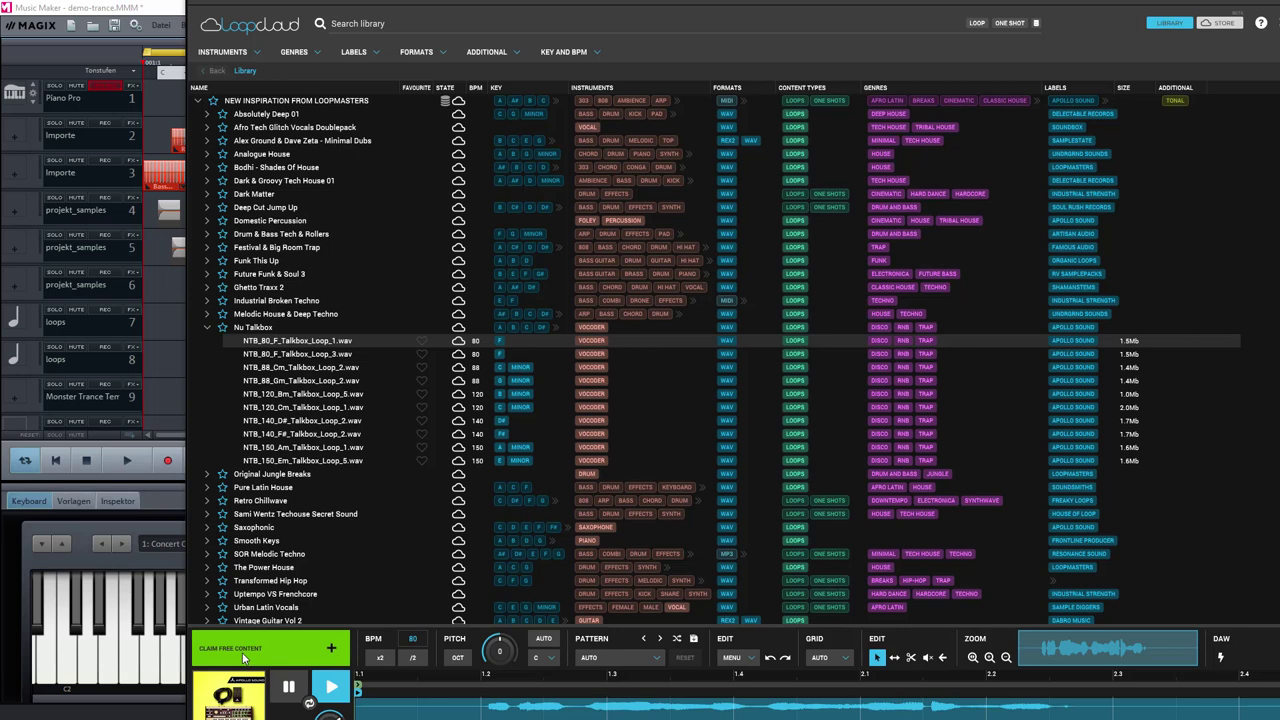
Collapse Nu Talkbox, expand Audio Boutique - Techno Elements 3.0, and audition its first four samples down to 11 ABTE3 Bassline 125.wav
click(206, 327)
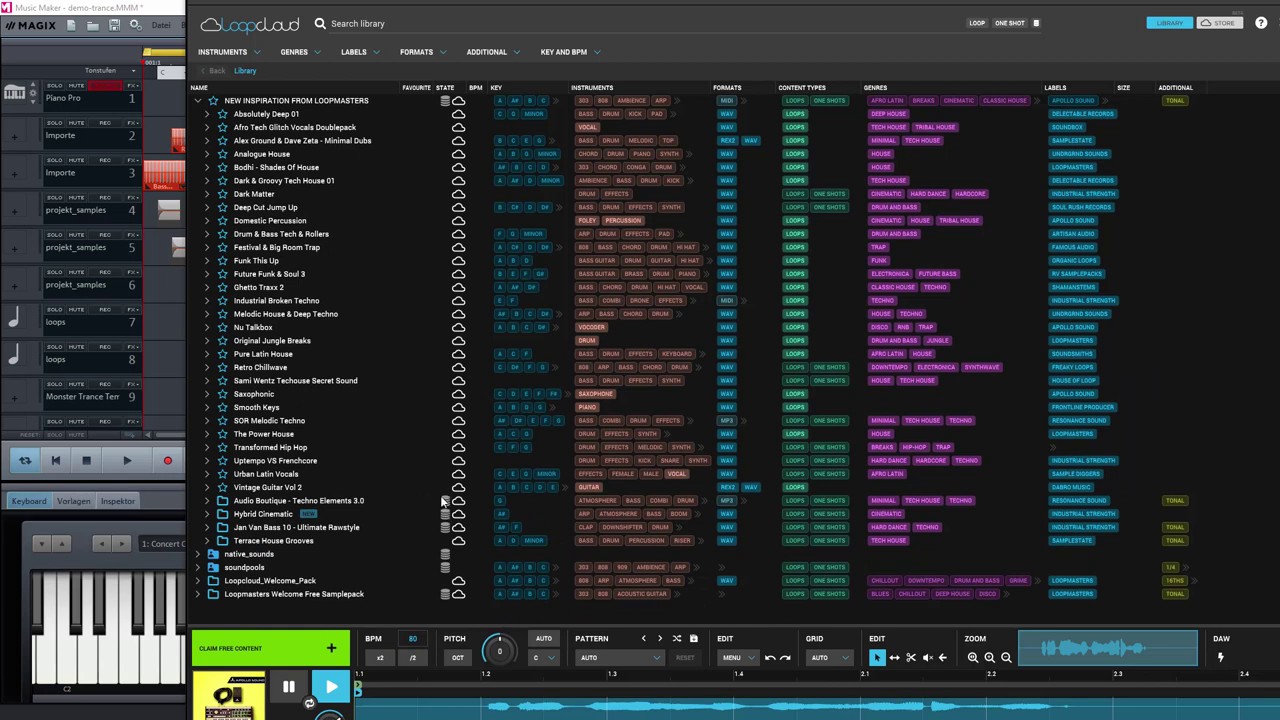
click(207, 500)
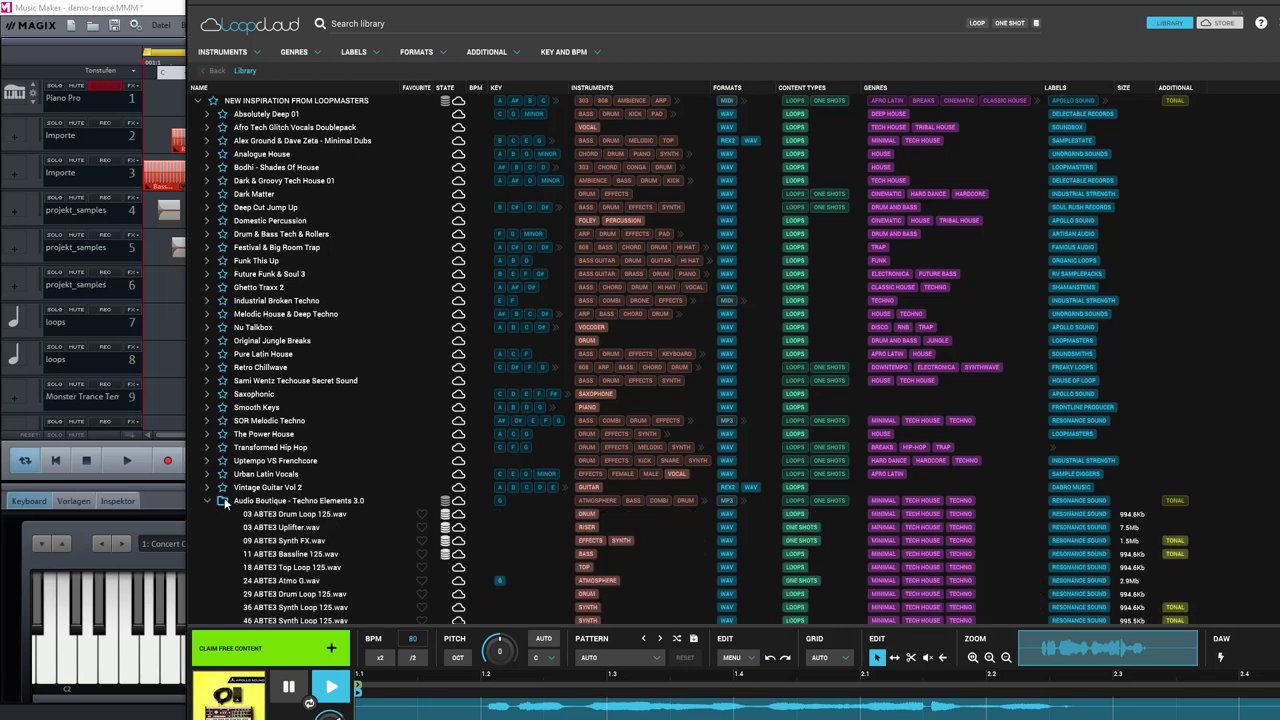
click(277, 514)
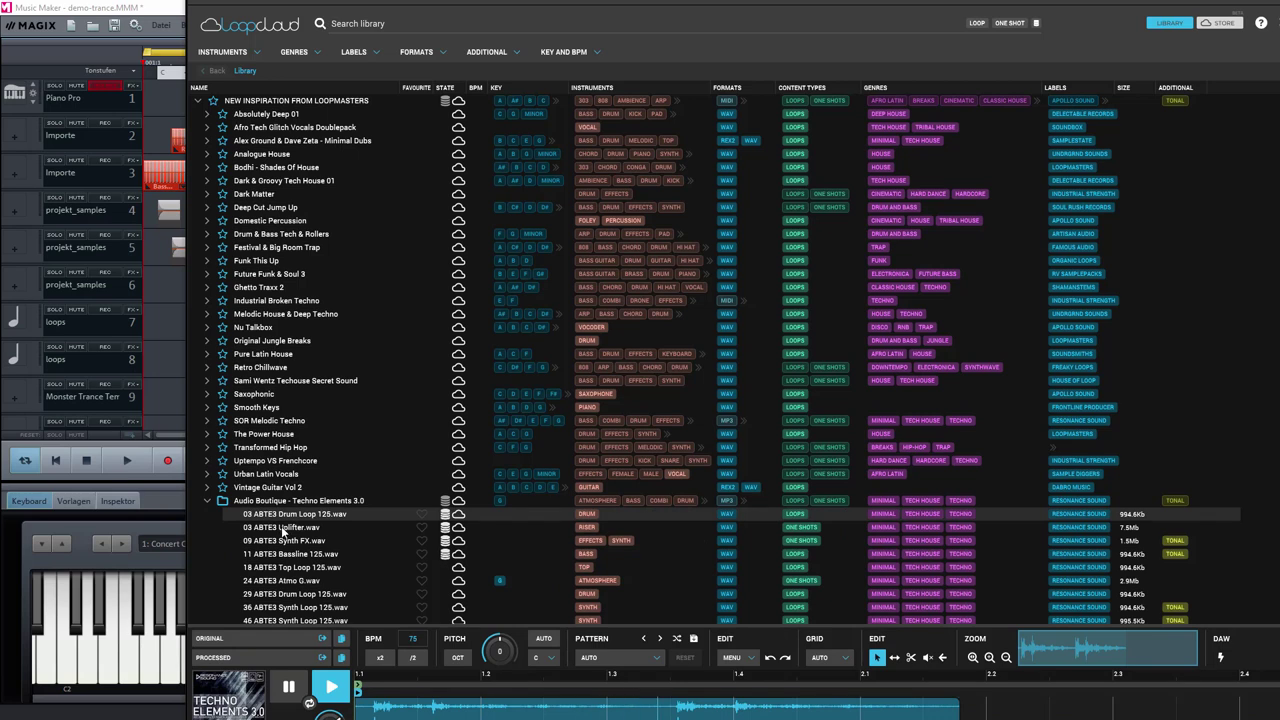
click(282, 527)
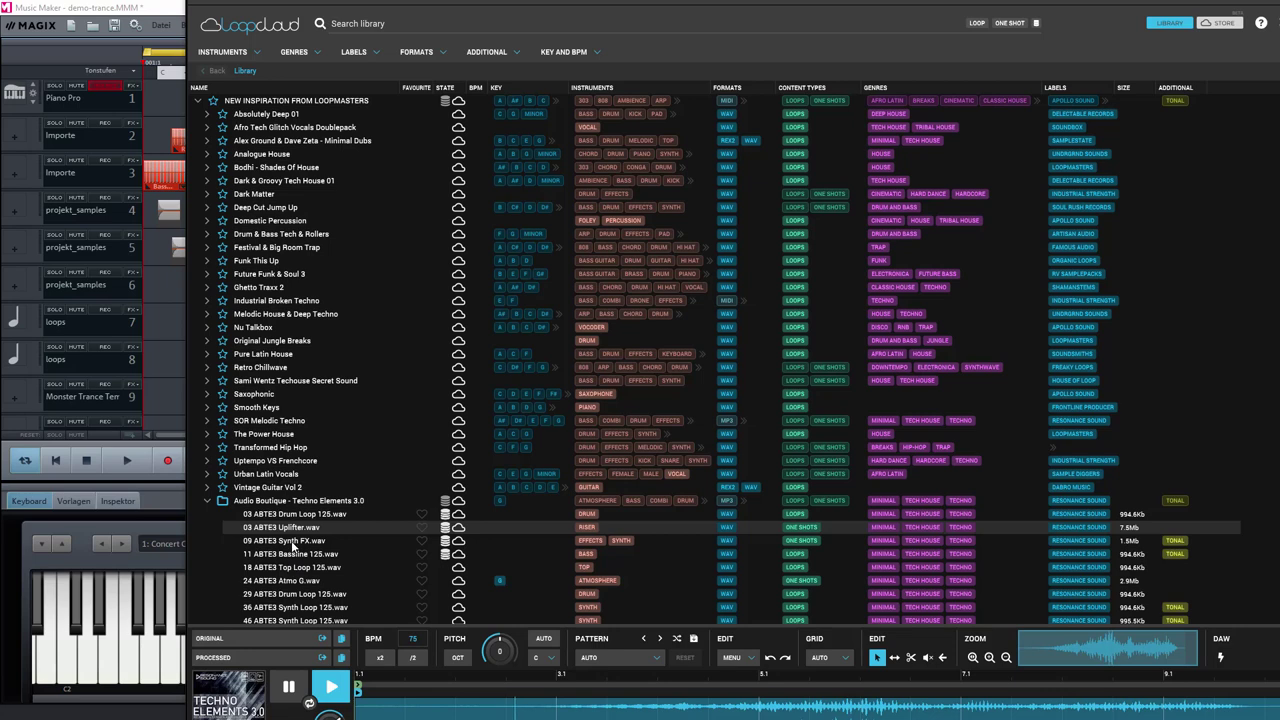
click(293, 541)
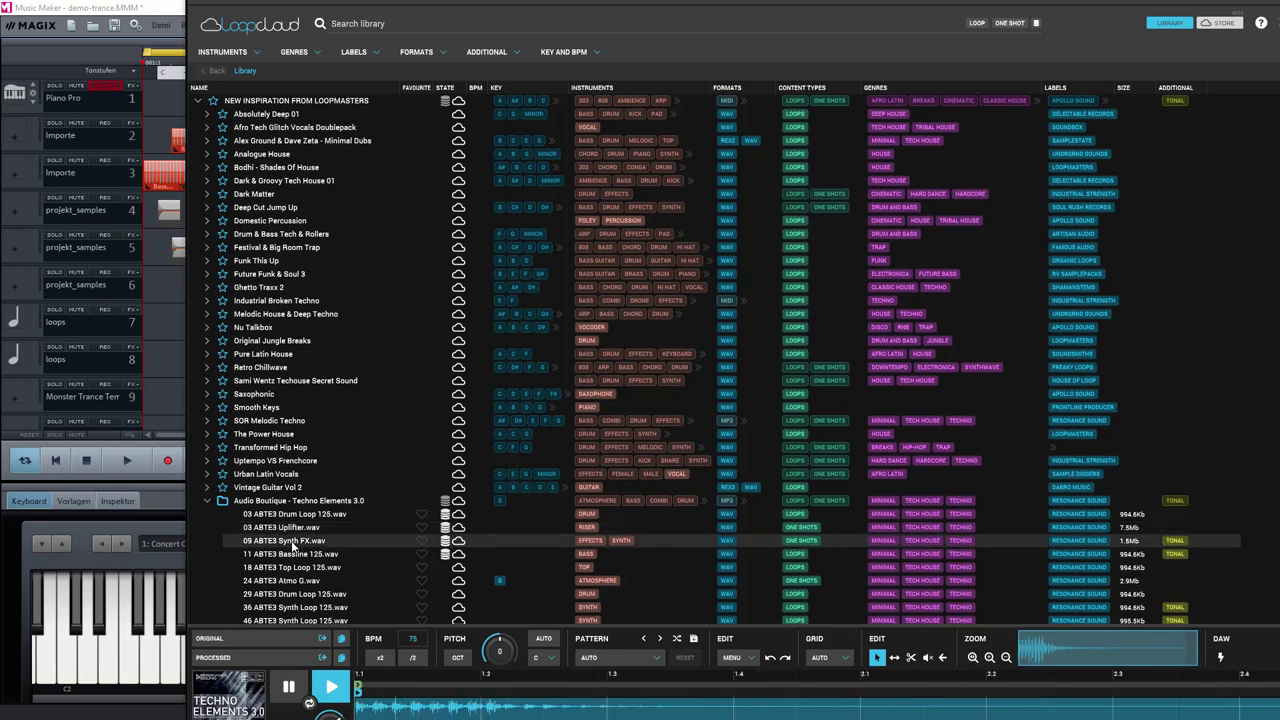
click(296, 556)
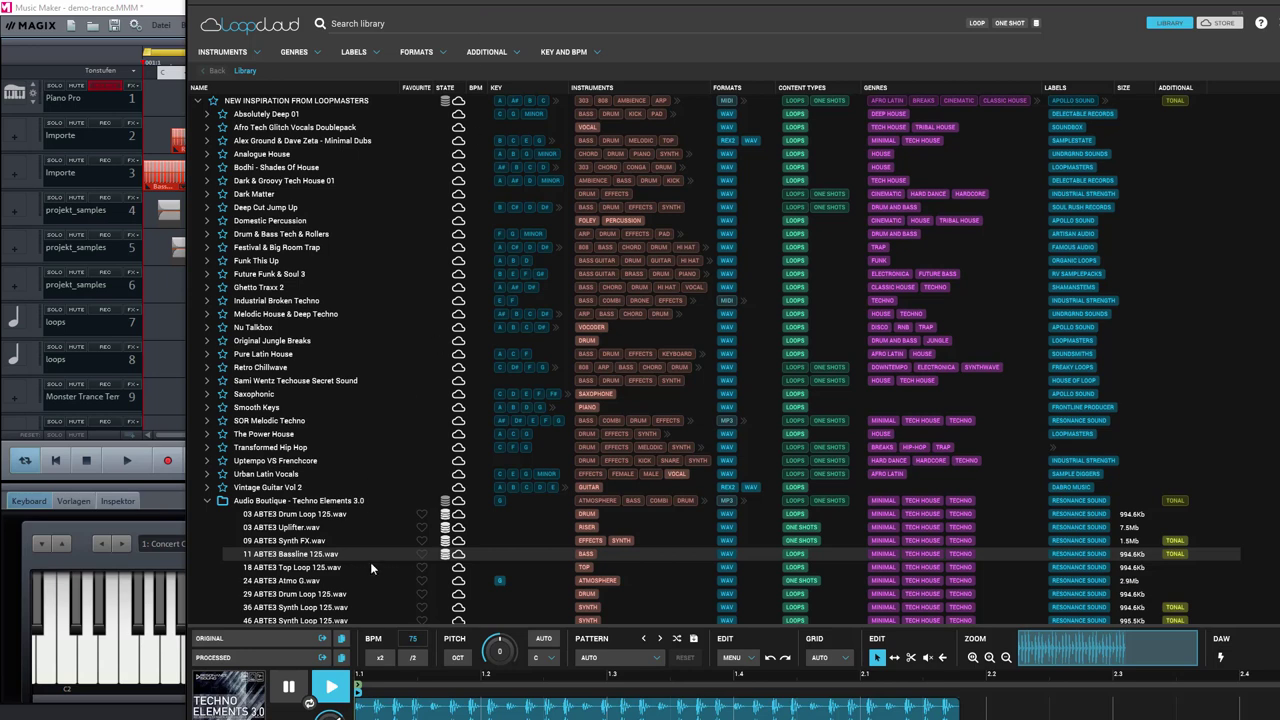
Make room beside the Loopcloud window and insert 11 ABTE3 Bassline 125.wav into track 8 of the Music Maker arrangement at bar 17
click(512, 16)
drag(506, 4, 547, 122)
scroll(400, 358, down, 5)
click(398, 355)
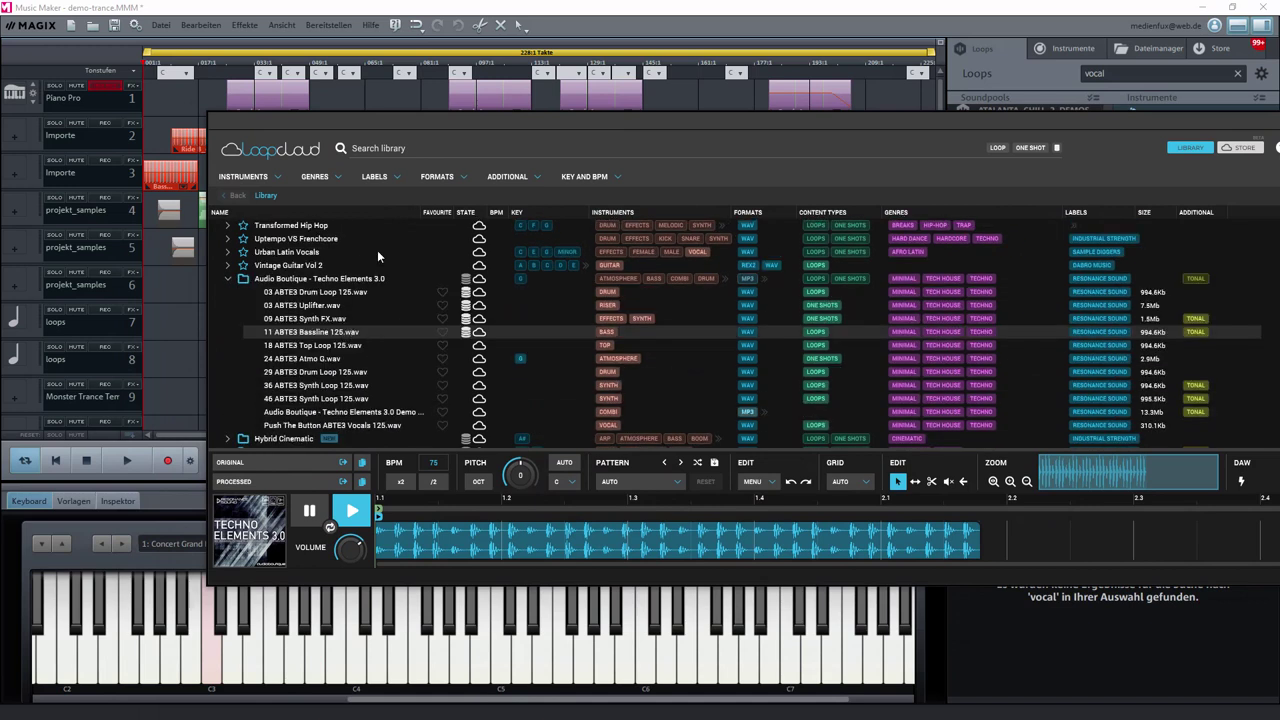
drag(417, 120, 717, 143)
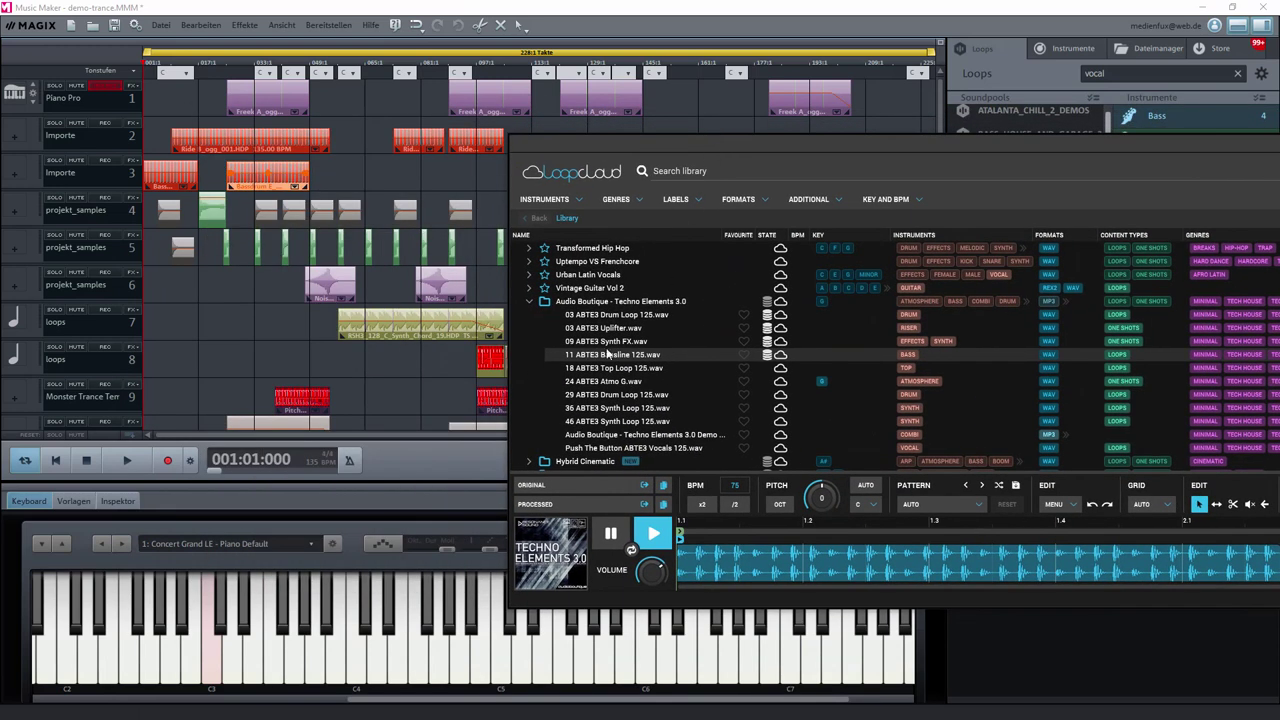
drag(600, 355, 201, 365)
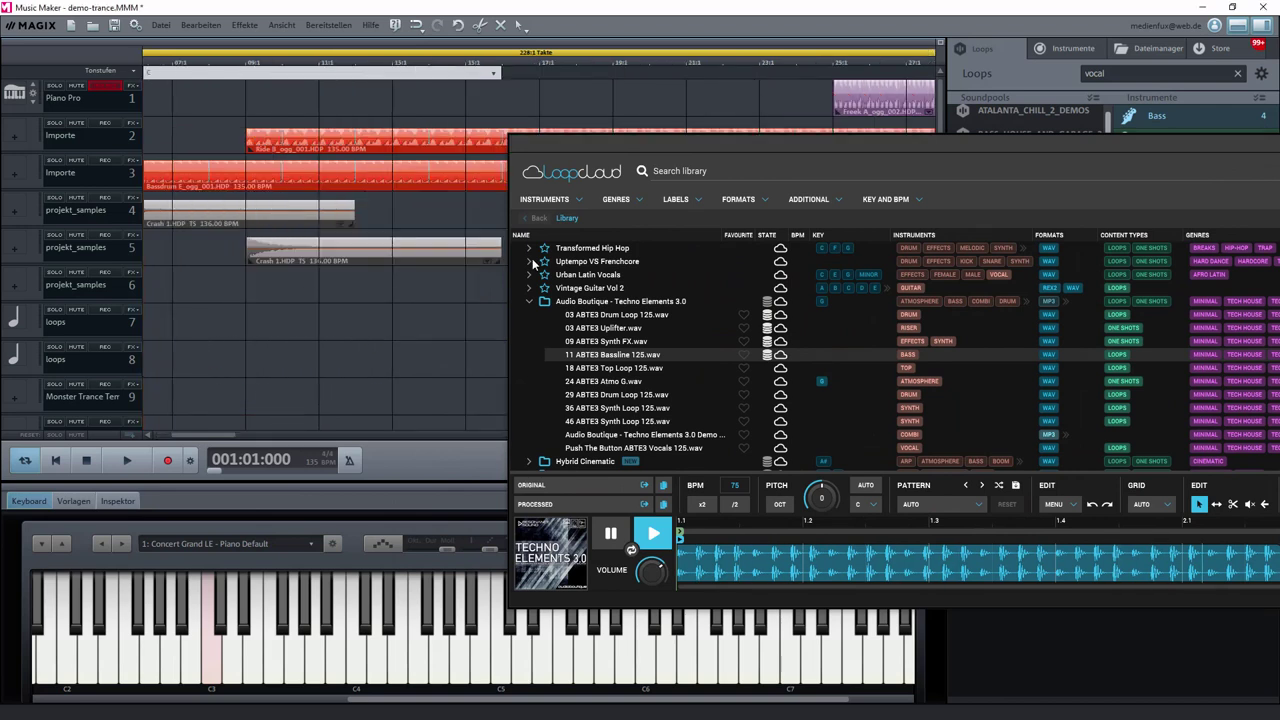
Quit Loopcloud and return to the Music Maker arrangement
drag(1114, 141, 814, 149)
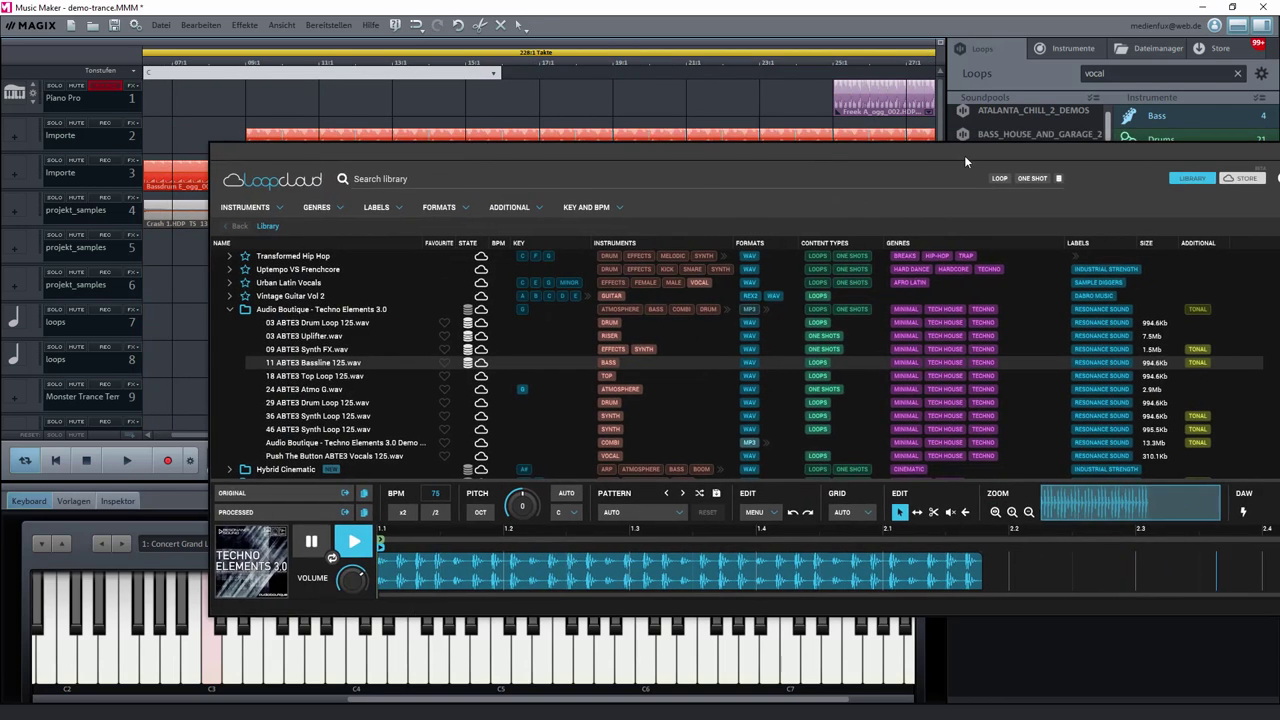
drag(964, 155, 642, 154)
click(1156, 150)
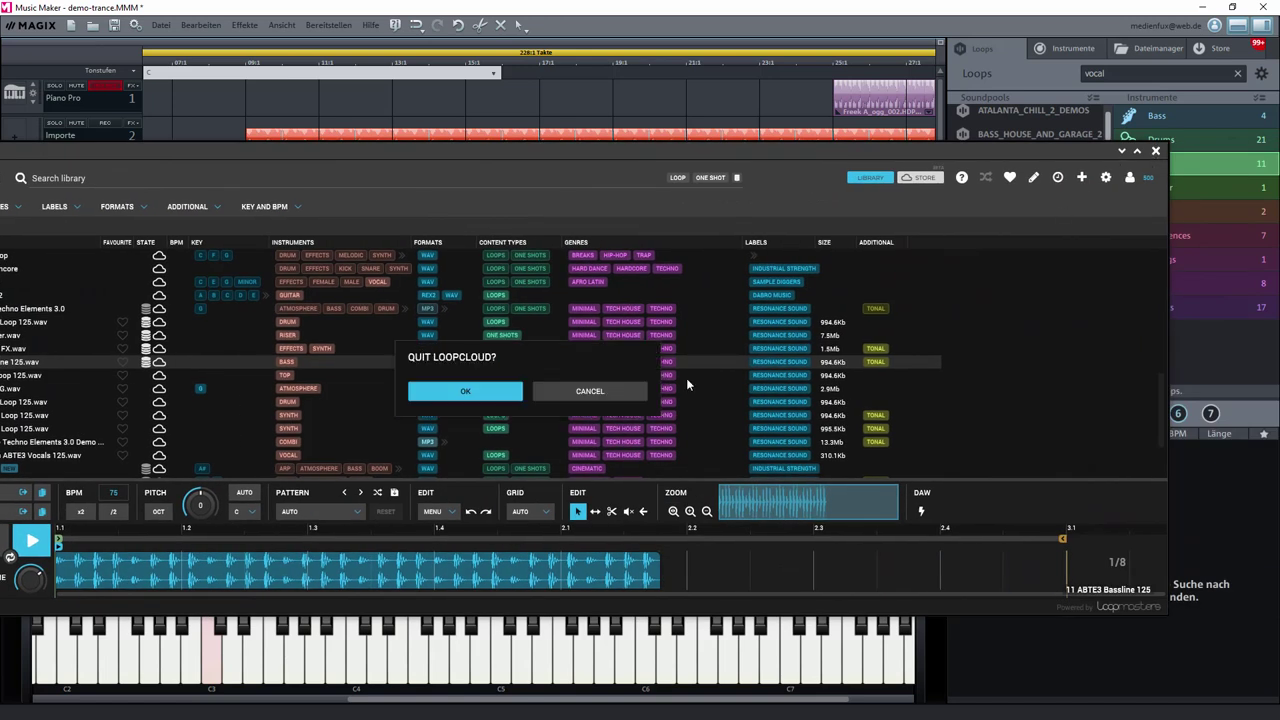
click(503, 396)
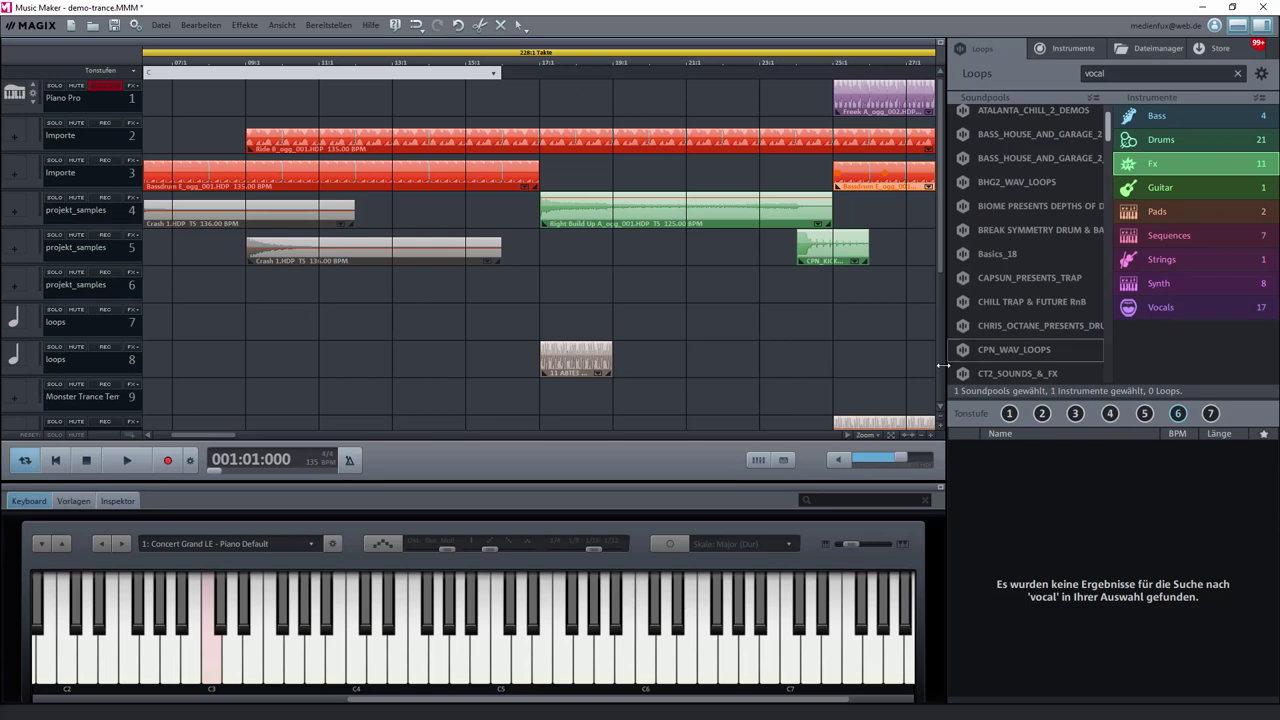
Delete the 11 ABTE3 Bassline clip at bar 17 on track 8
drag(938, 258, 940, 308)
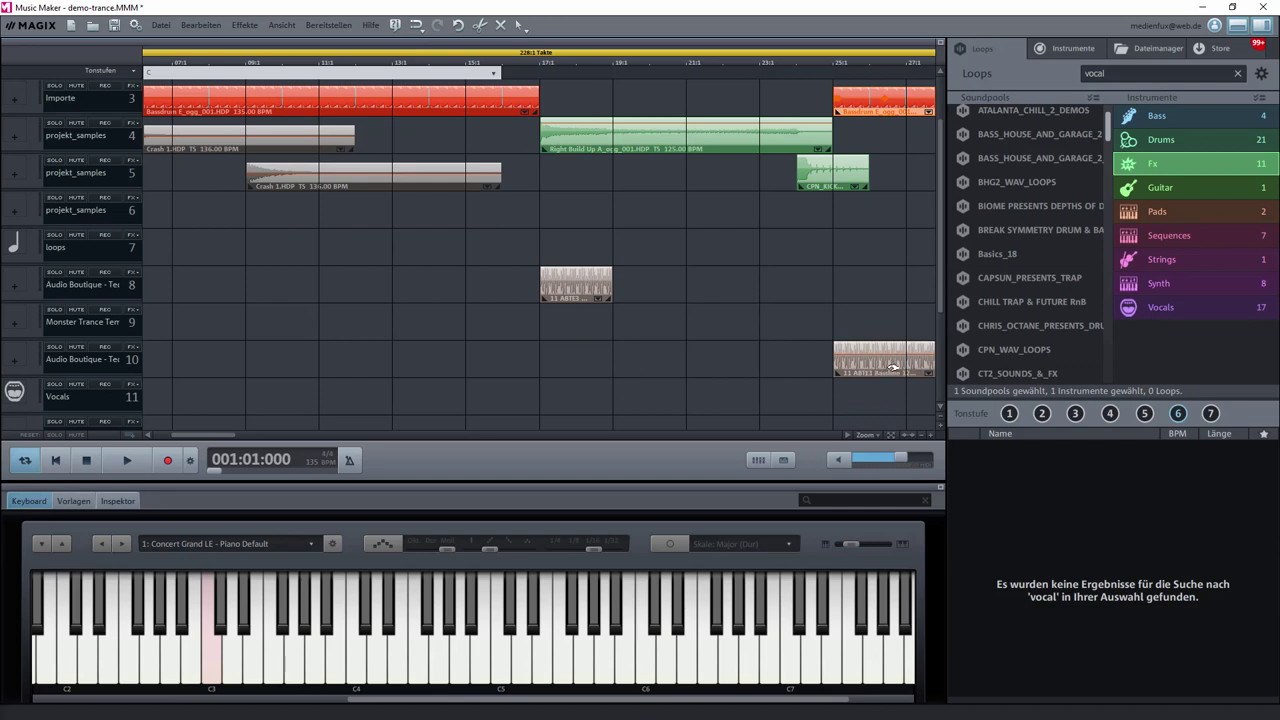
click(576, 283)
key(Delete)
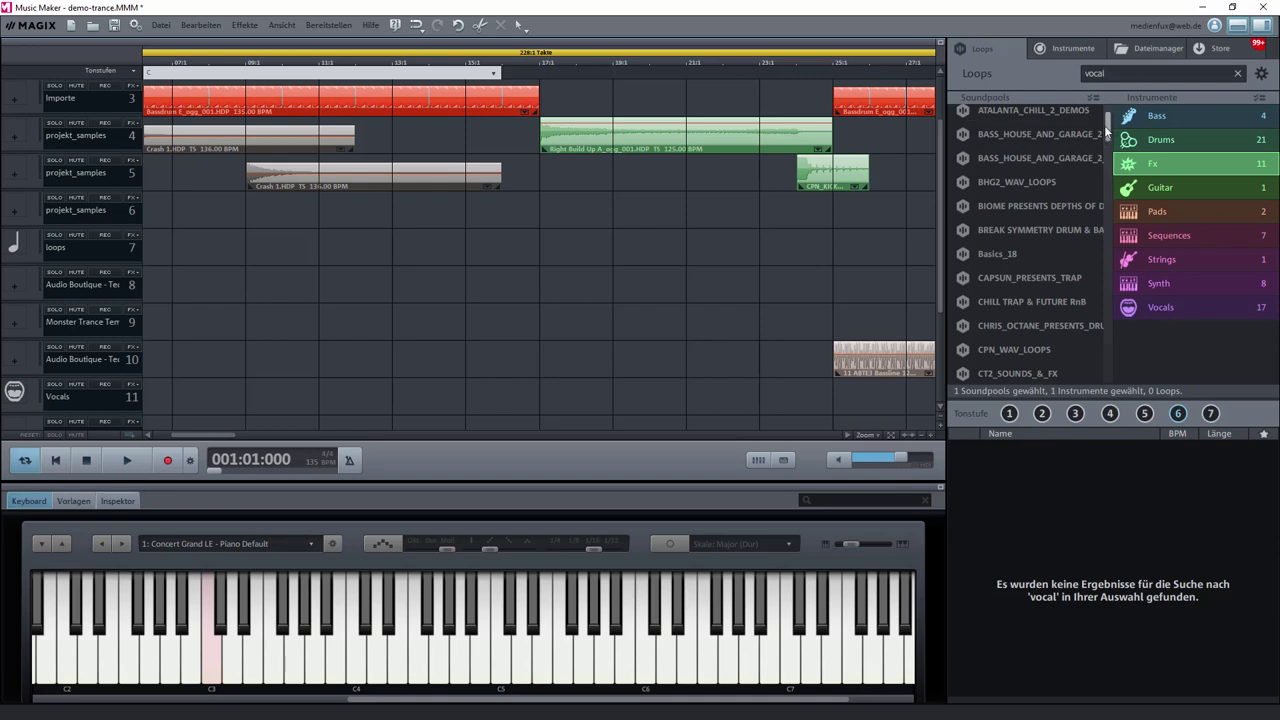
Hide the loop browser and the on-screen keyboard, and fit the entire arrangement into the view
mouse_move(1109, 122)
mouse_down()
mouse_move(1109, 166)
mouse_move(1112, 115)
mouse_up()
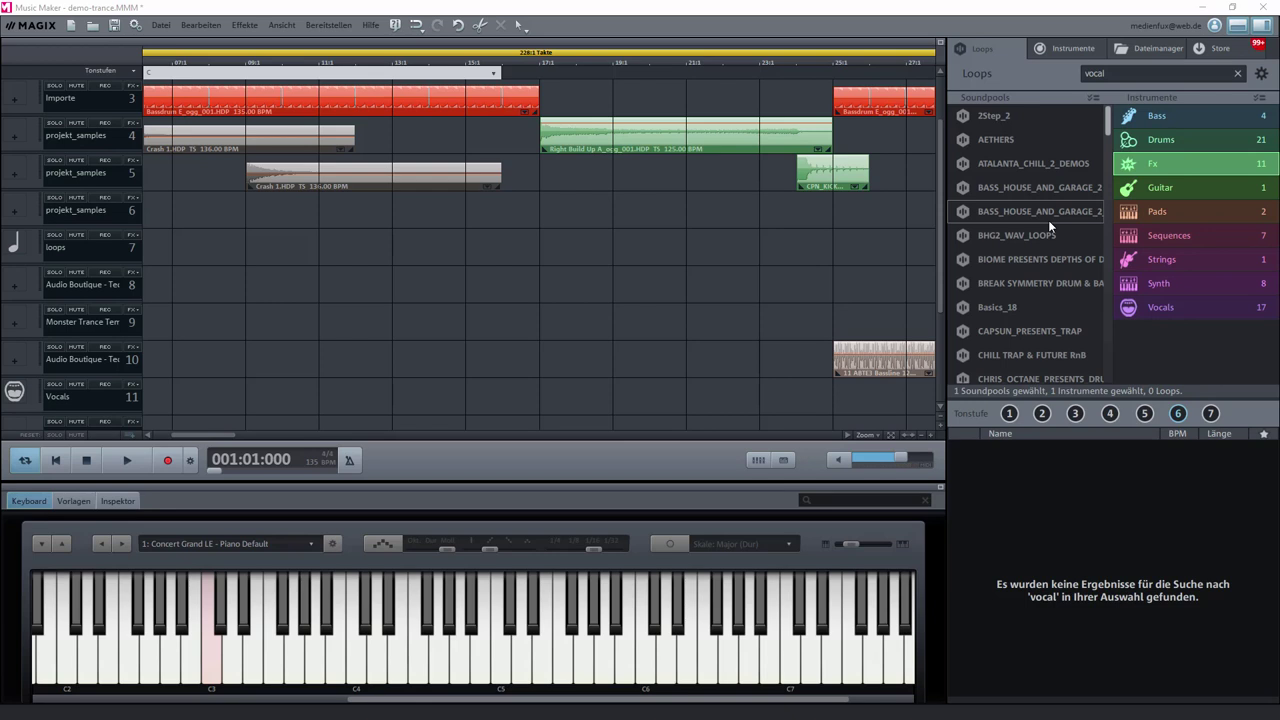
click(1258, 28)
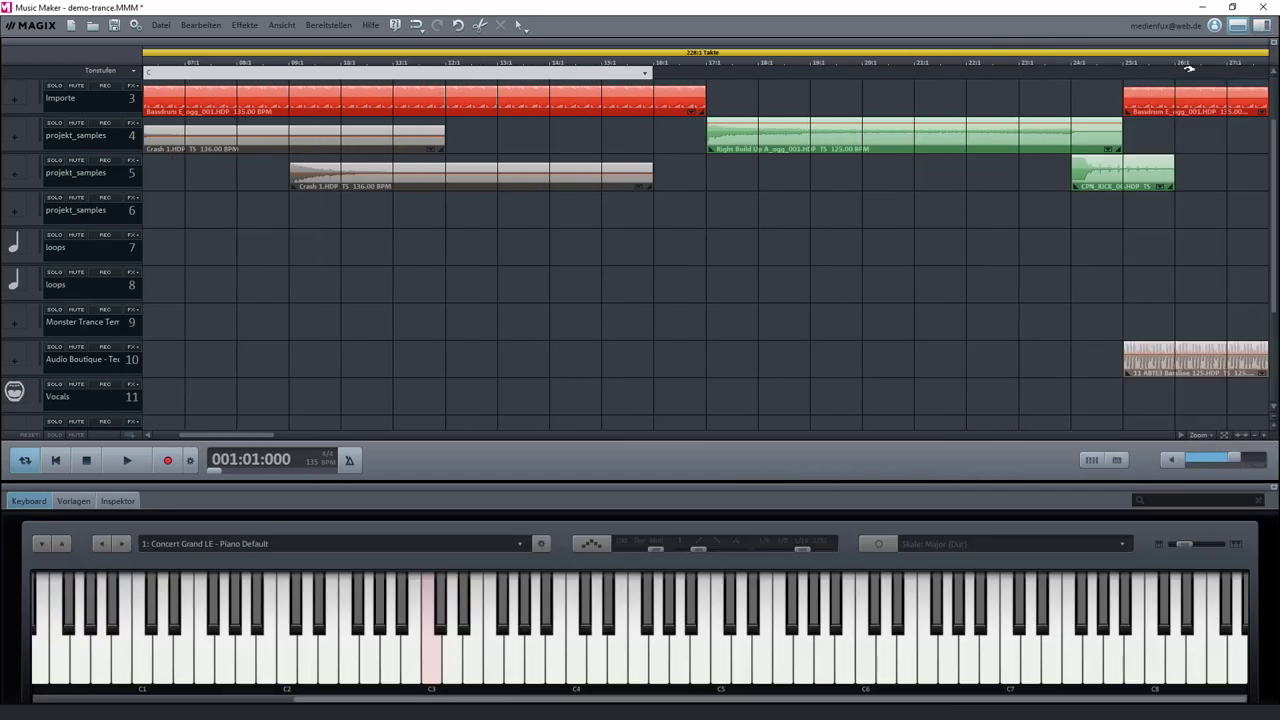
click(1238, 25)
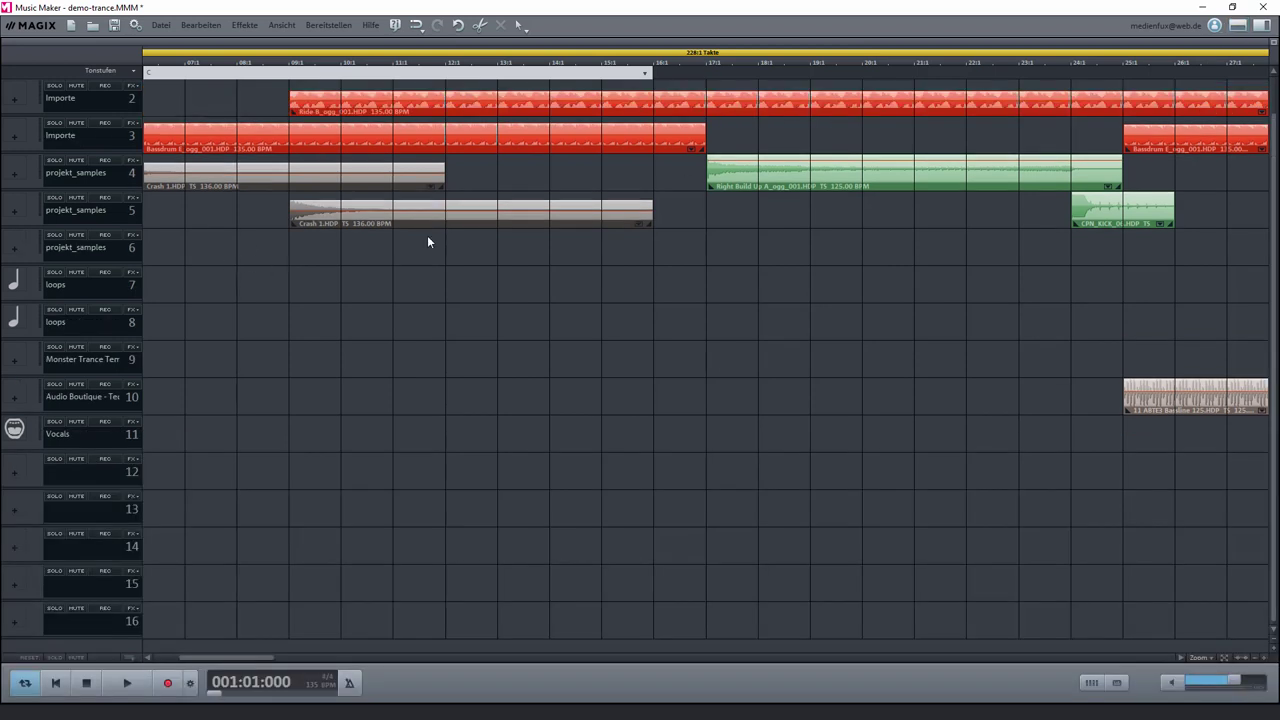
click(1240, 658)
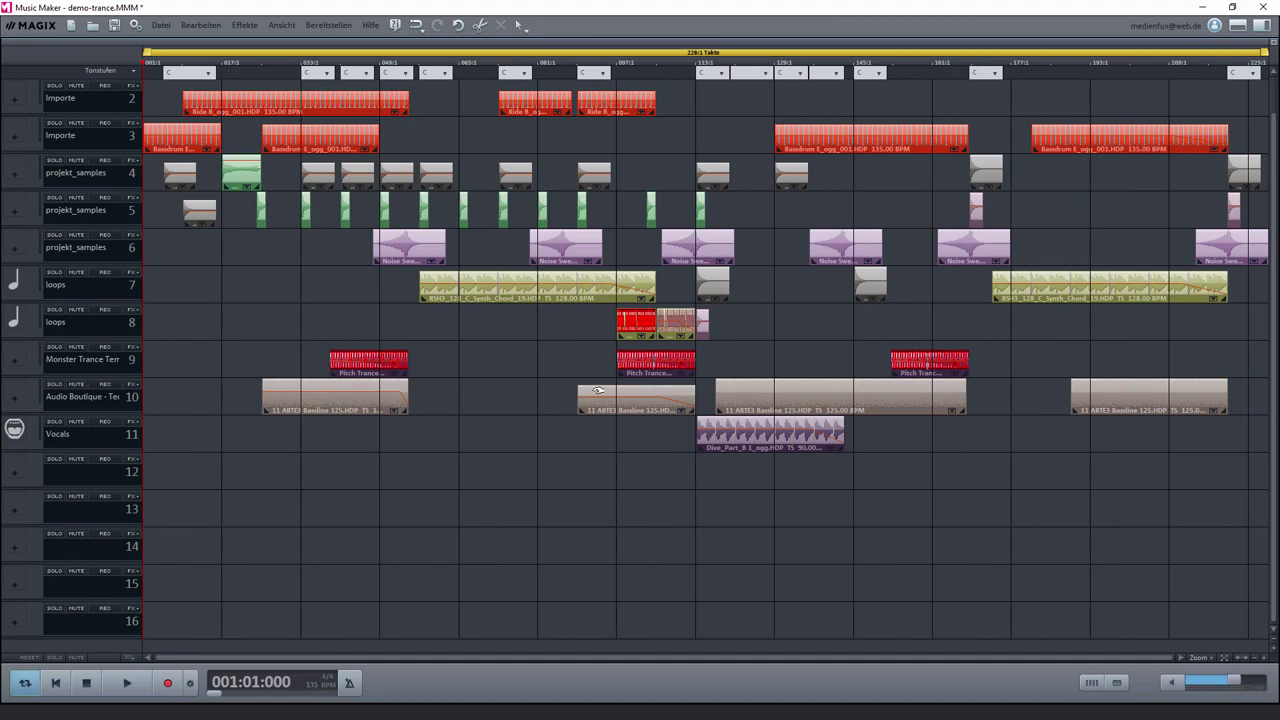